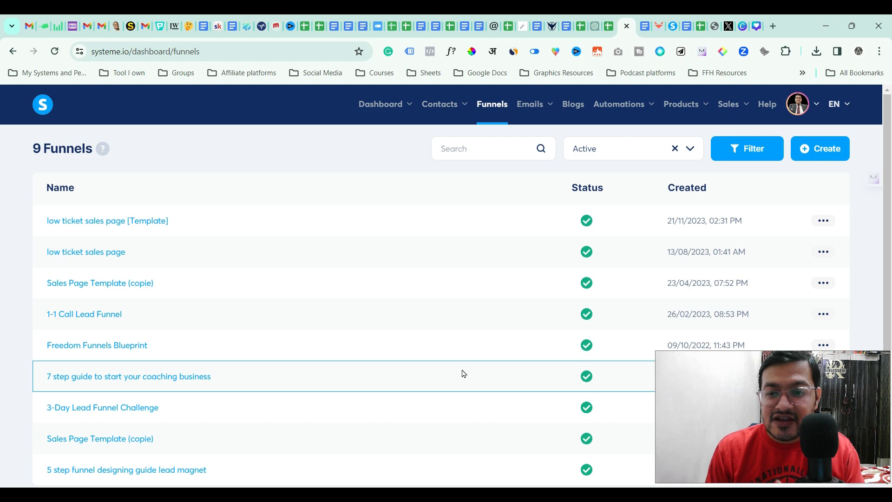
Open the Freedom Funnels Blueprint funnel and examine its live order page, including the offer, billing details and payment section.
{"action": "left_click", "coordinate": [130, 346]}
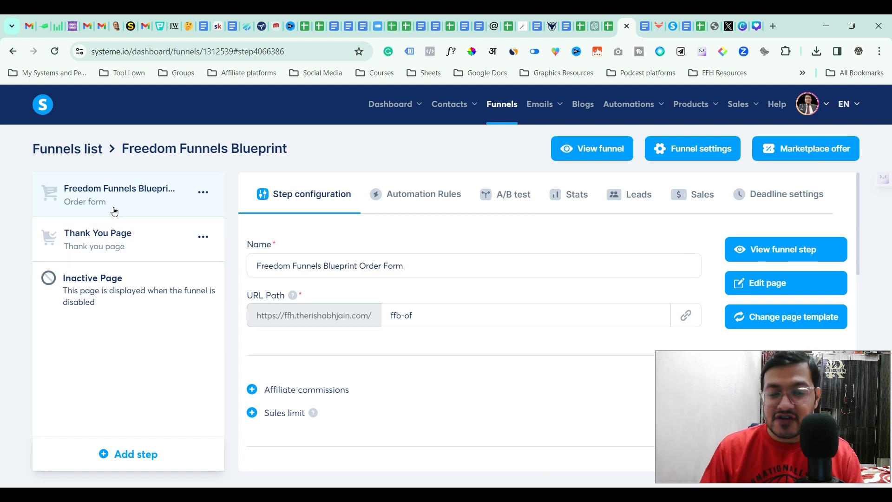
{"action": "left_click", "coordinate": [602, 148]}
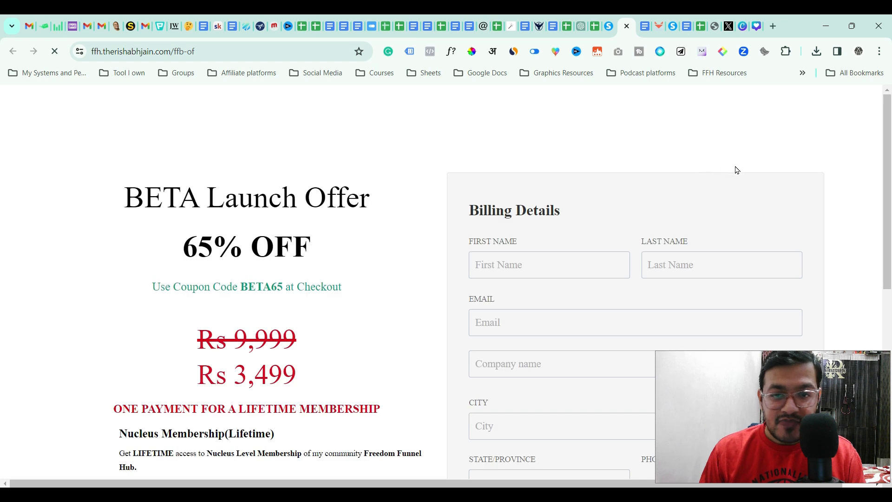
{"action": "scroll", "coordinate": [1, 137], "scroll_direction": "down", "scroll_amount": 5}
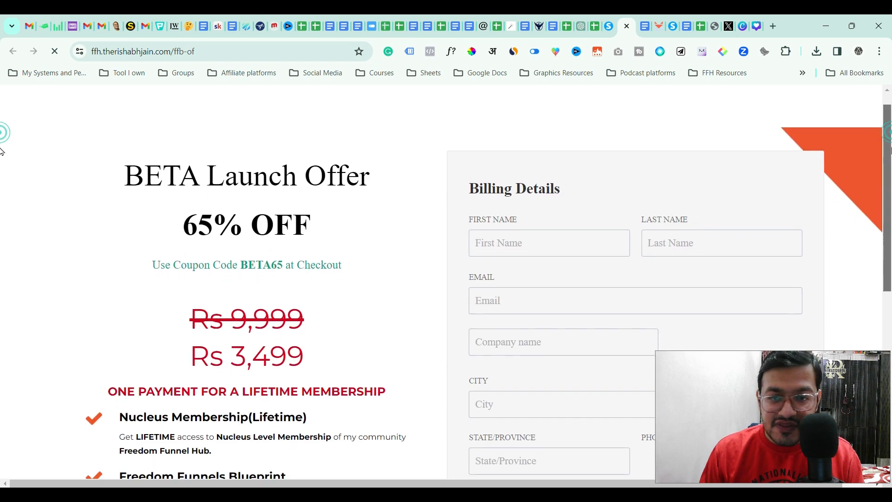
{"action": "scroll", "coordinate": [1, 270], "scroll_direction": "down", "scroll_amount": 3}
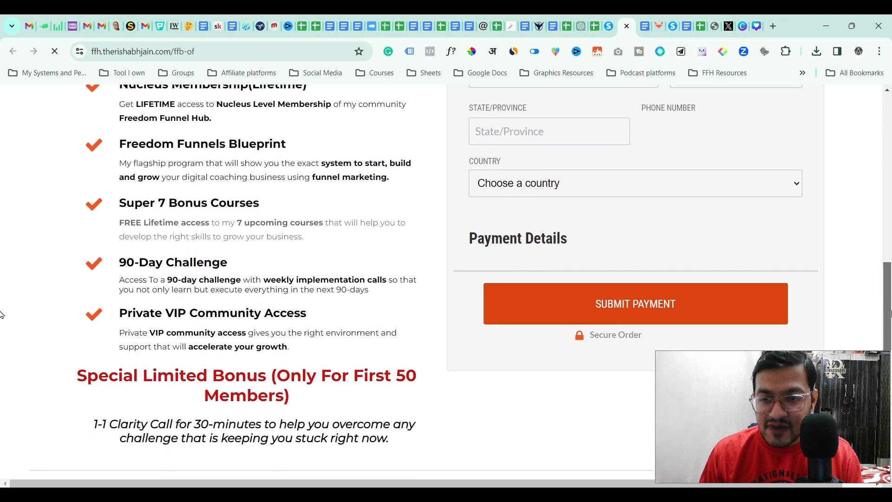
{"action": "scroll", "coordinate": [1, 343], "scroll_direction": "up", "scroll_amount": 6}
{"action": "scroll", "coordinate": [1, 176], "scroll_direction": "up", "scroll_amount": 1}
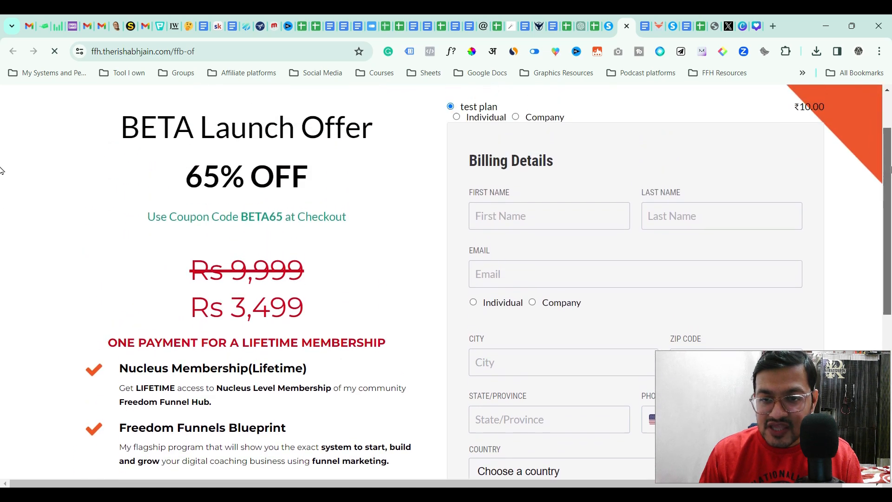
{"action": "scroll", "coordinate": [2, 265], "scroll_direction": "down", "scroll_amount": 5}
{"action": "scroll", "coordinate": [1, 309], "scroll_direction": "down", "scroll_amount": 1}
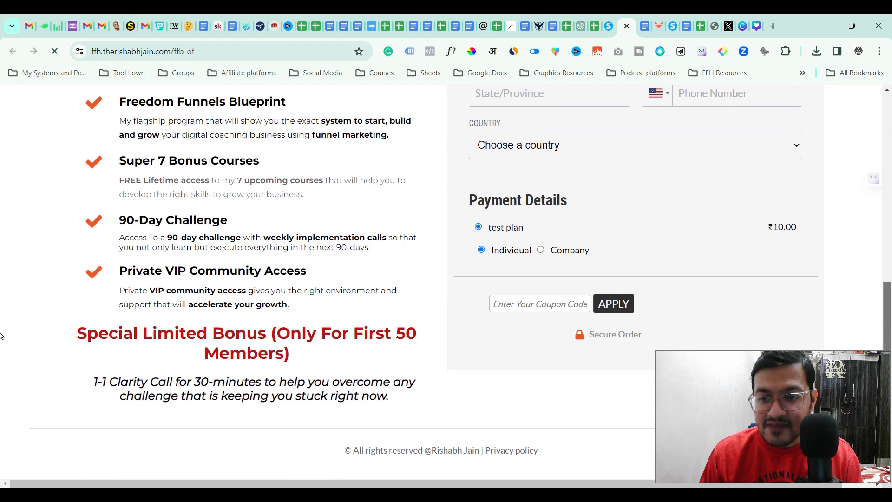
{"action": "scroll", "coordinate": [1, 344], "scroll_direction": "up", "scroll_amount": 4}
{"action": "scroll", "coordinate": [2, 325], "scroll_direction": "down", "scroll_amount": 4}
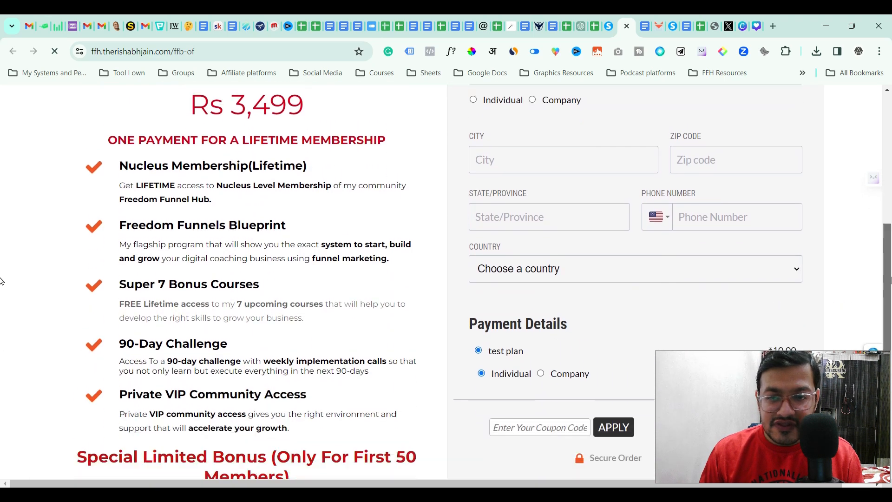
{"action": "scroll", "coordinate": [1, 324], "scroll_direction": "up", "scroll_amount": 8}
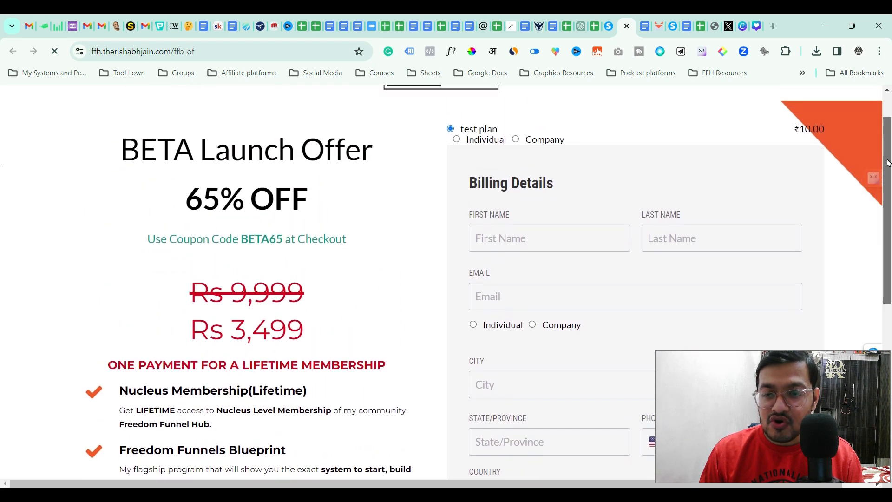
{"action": "scroll", "coordinate": [2, 263], "scroll_direction": "down", "scroll_amount": 3}
{"action": "scroll", "coordinate": [1, 263], "scroll_direction": "down", "scroll_amount": 5}
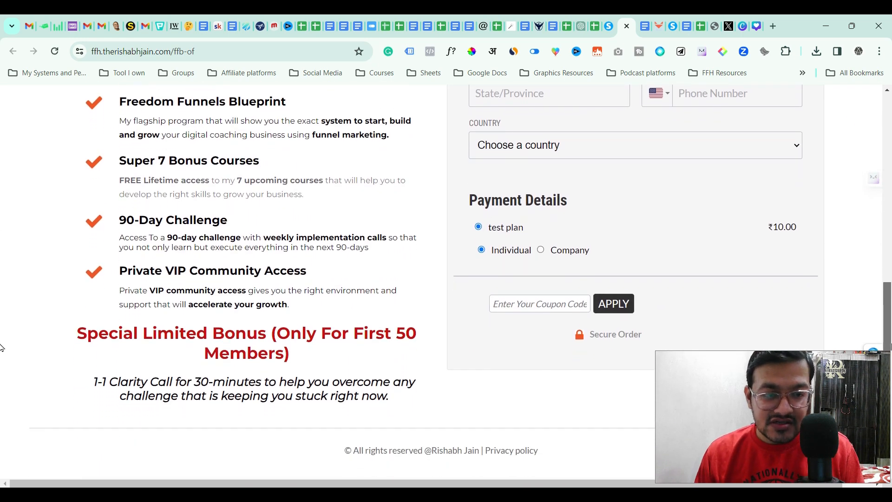
{"action": "scroll", "coordinate": [1, 325], "scroll_direction": "up", "scroll_amount": 2}
{"action": "scroll", "coordinate": [1, 284], "scroll_direction": "up", "scroll_amount": 3}
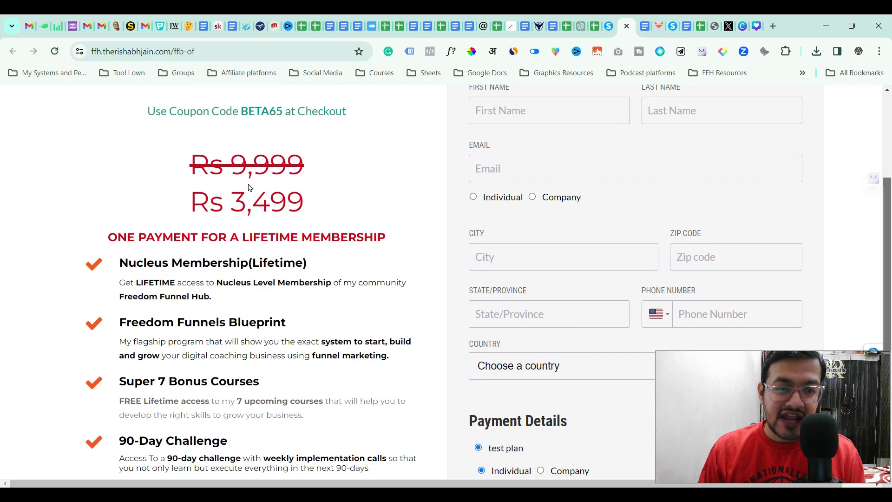
{"action": "scroll", "coordinate": [4, 218], "scroll_direction": "up", "scroll_amount": 4}
{"action": "scroll", "coordinate": [3, 219], "scroll_direction": "down", "scroll_amount": 8}
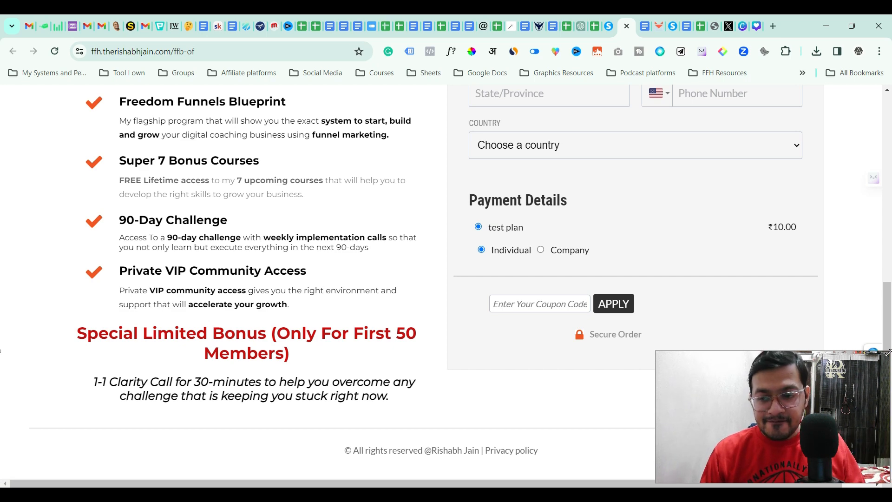
{"action": "scroll", "coordinate": [2, 147], "scroll_direction": "up", "scroll_amount": 7}
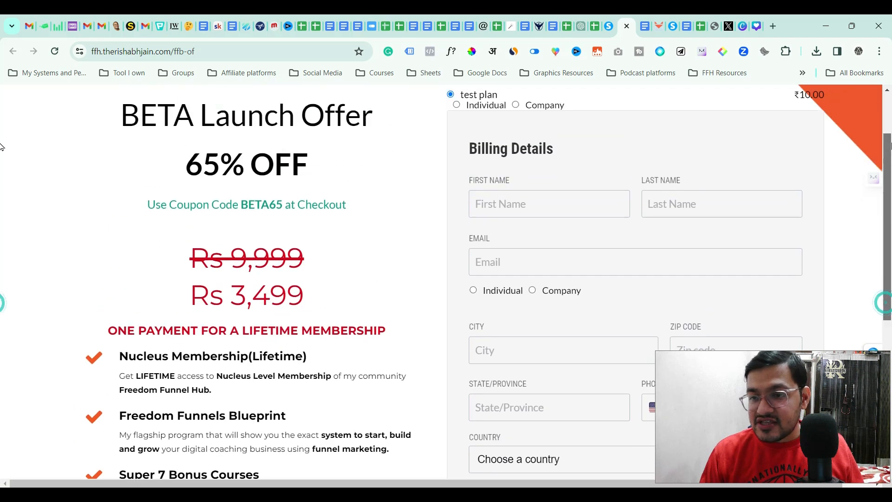
{"action": "scroll", "coordinate": [3, 147], "scroll_direction": "up", "scroll_amount": 1}
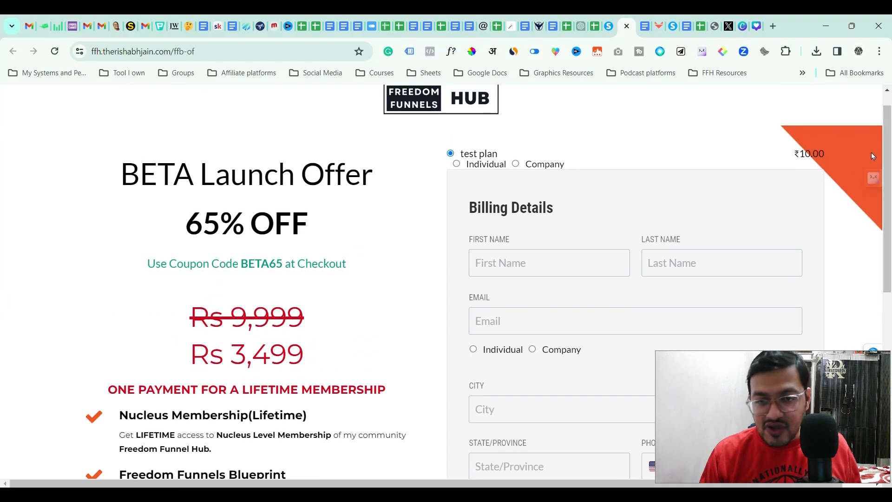
Return to the funnel's order form configuration and review the digital product's resources, price plans and coupons.
{"action": "left_click", "coordinate": [608, 22]}
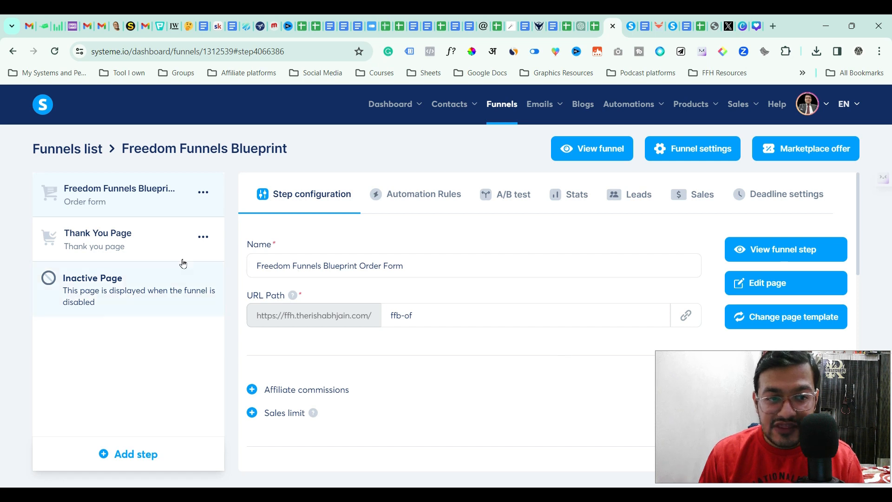
{"action": "left_click_drag", "start_coordinate": [857, 217], "coordinate": [865, 319]}
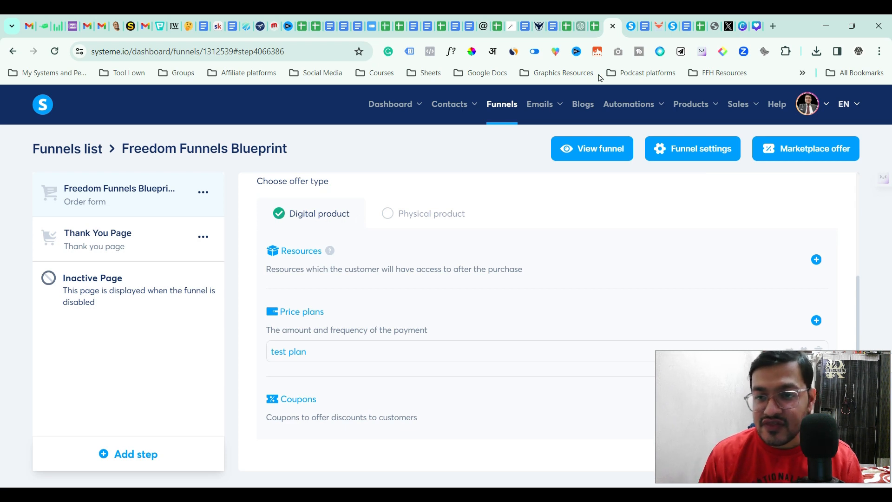
Open the Freedom Funnel Business Blueprint course and review the lectures in its DAY1 module, leaving the module collapsed.
{"action": "mouse_move", "coordinate": [691, 105]}
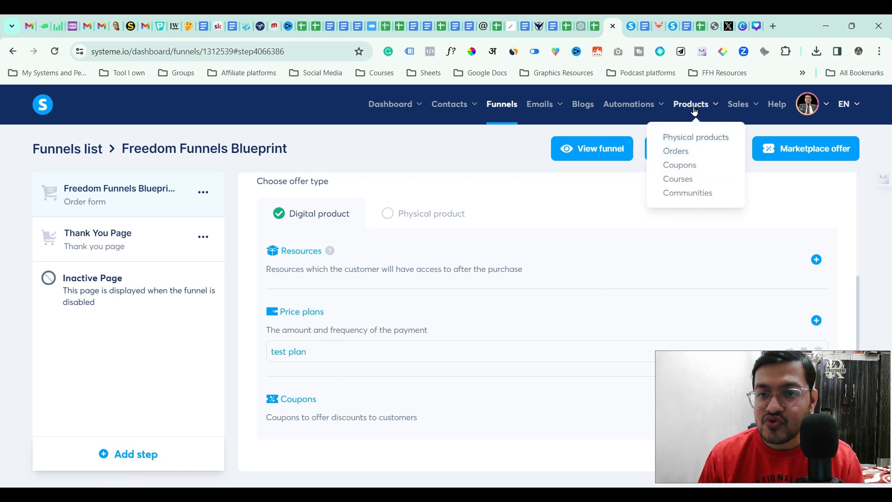
{"action": "left_click", "coordinate": [682, 179]}
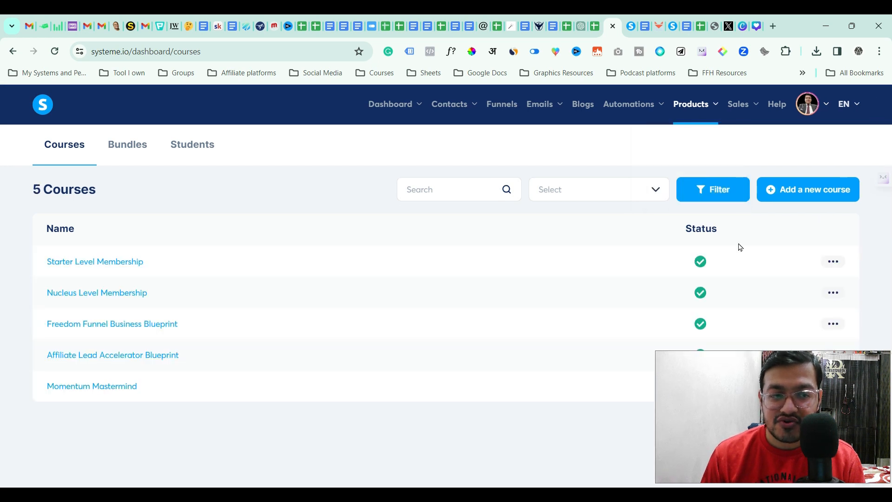
{"action": "left_click", "coordinate": [124, 325]}
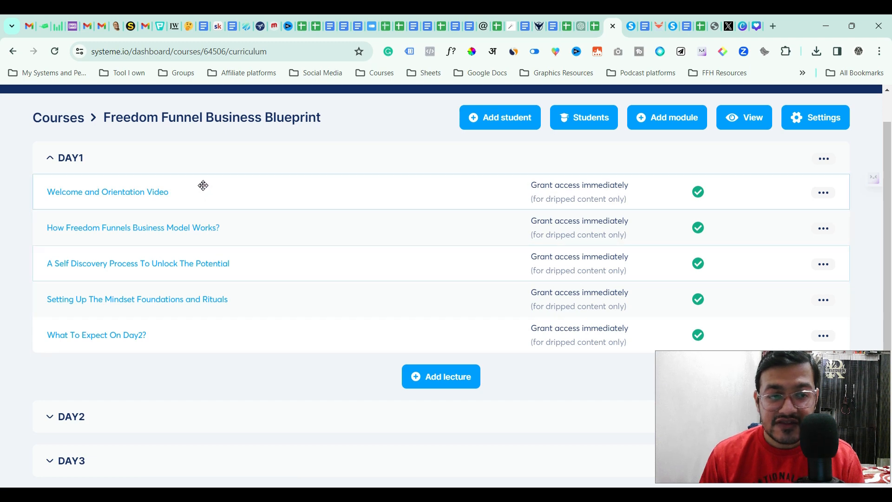
{"action": "left_click", "coordinate": [82, 158]}
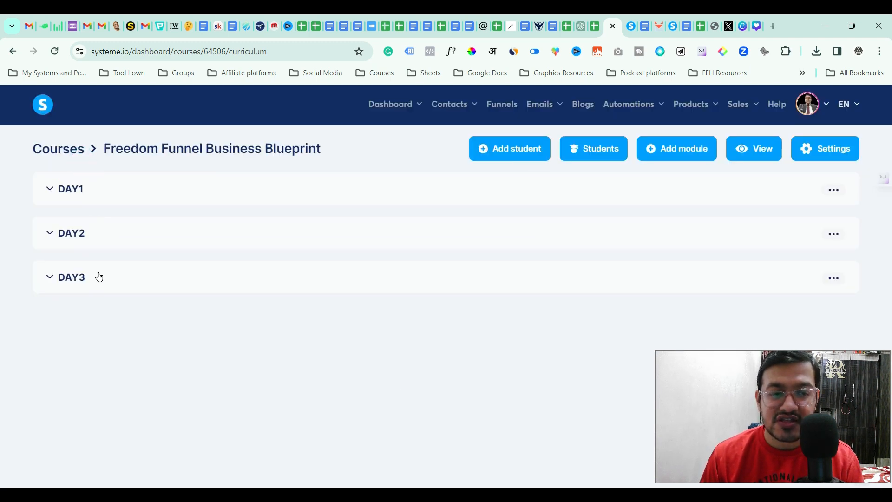
{"action": "left_click", "coordinate": [82, 188]}
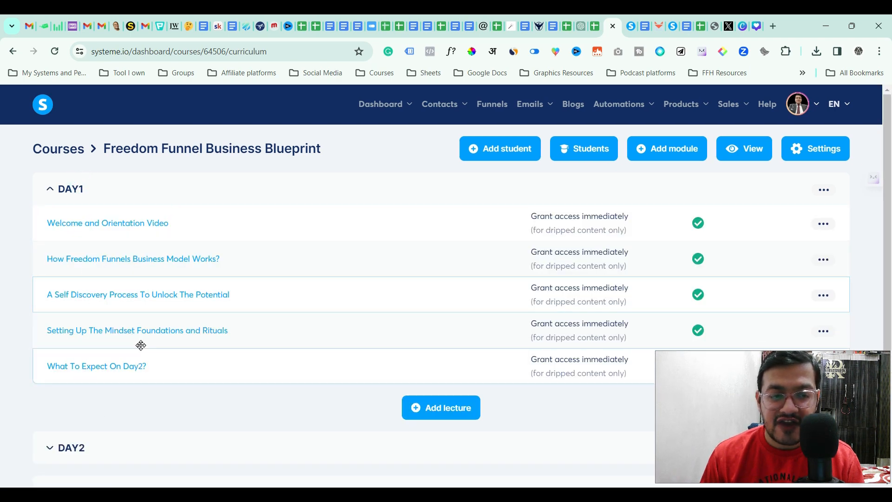
{"action": "left_click", "coordinate": [48, 188]}
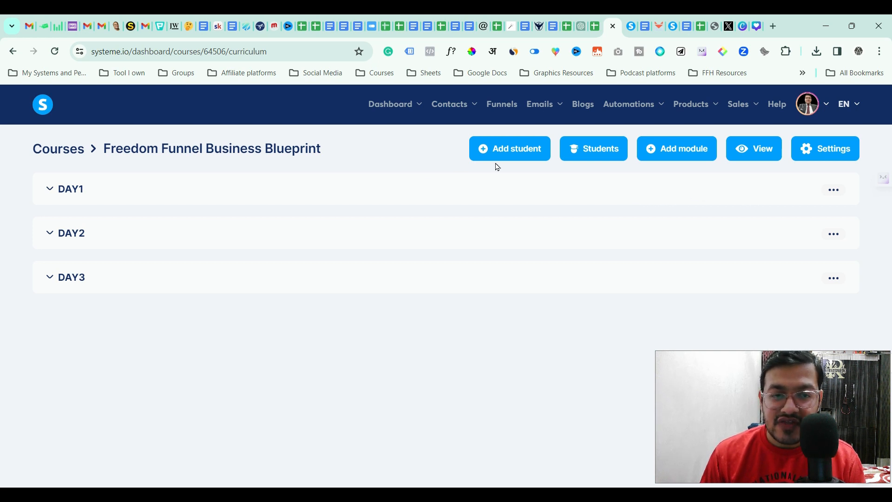
Examine the DAY1 module's settings and the funnels selectable as its sales page, and close them without saving.
{"action": "left_click", "coordinate": [833, 190]}
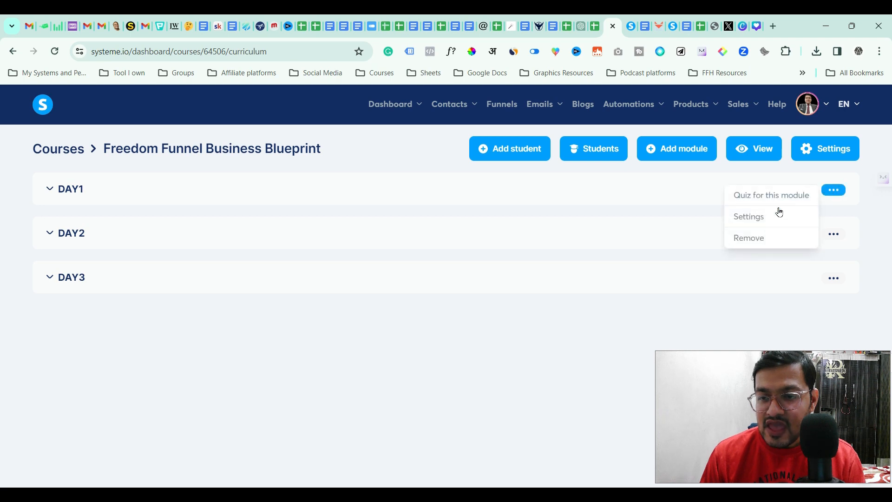
{"action": "left_click", "coordinate": [748, 218]}
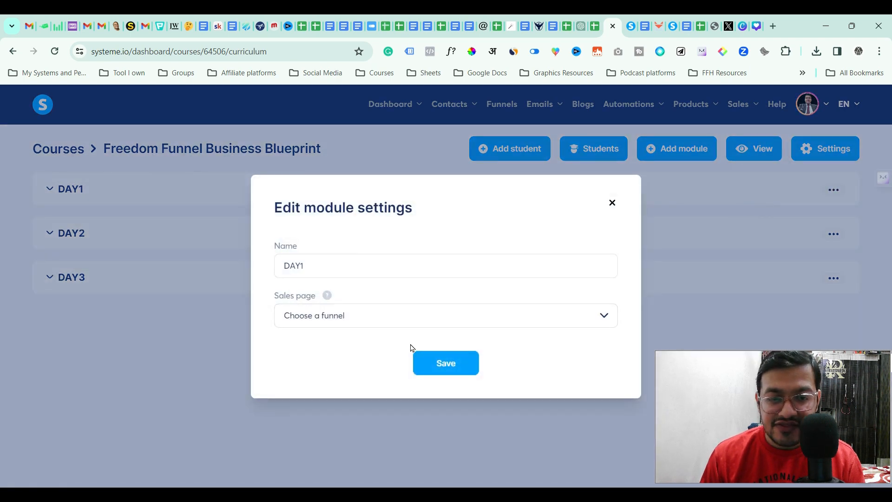
{"action": "left_click", "coordinate": [378, 316]}
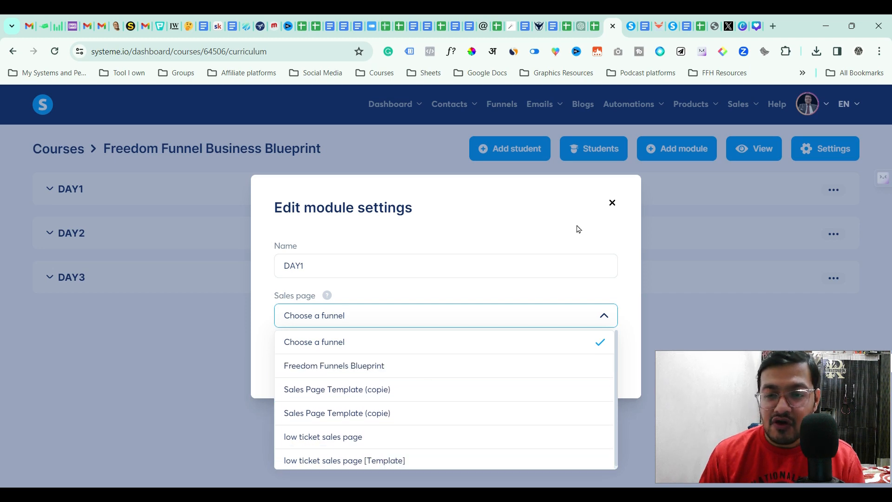
{"action": "left_click", "coordinate": [611, 203]}
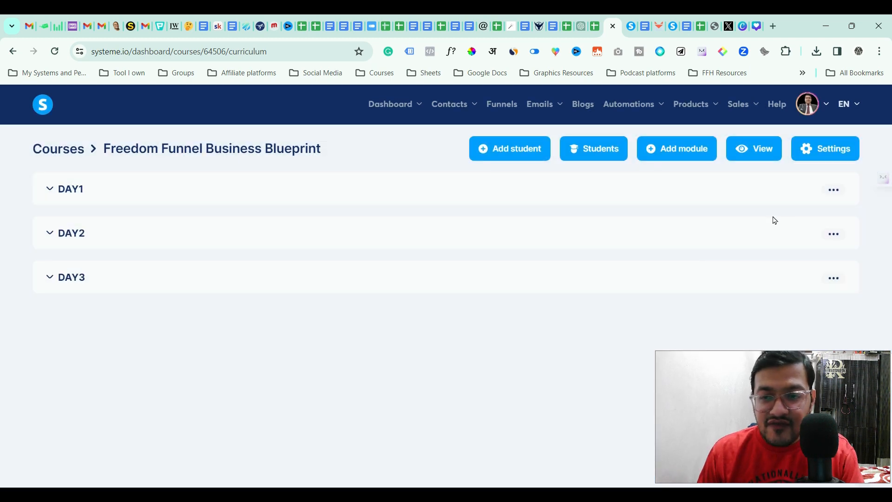
{"action": "left_click", "coordinate": [834, 190]}
{"action": "left_click", "coordinate": [542, 373]}
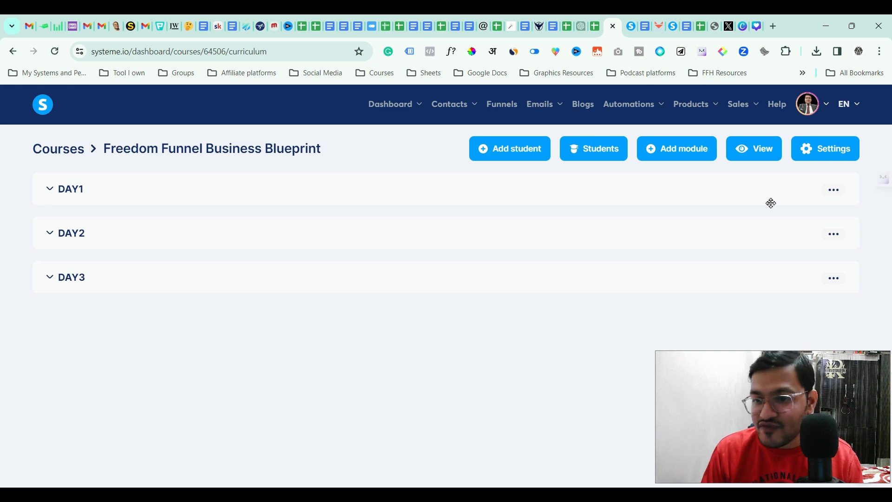
{"action": "left_click", "coordinate": [834, 189]}
{"action": "left_click", "coordinate": [759, 218]}
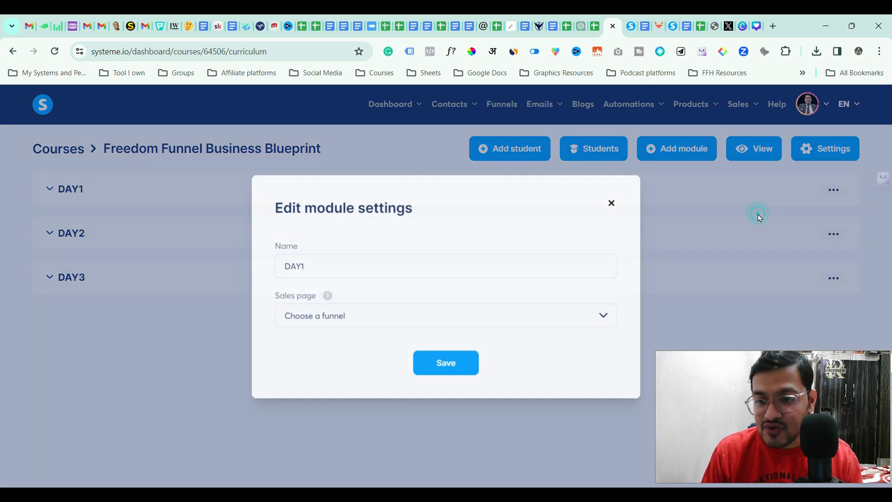
{"action": "left_click", "coordinate": [350, 317]}
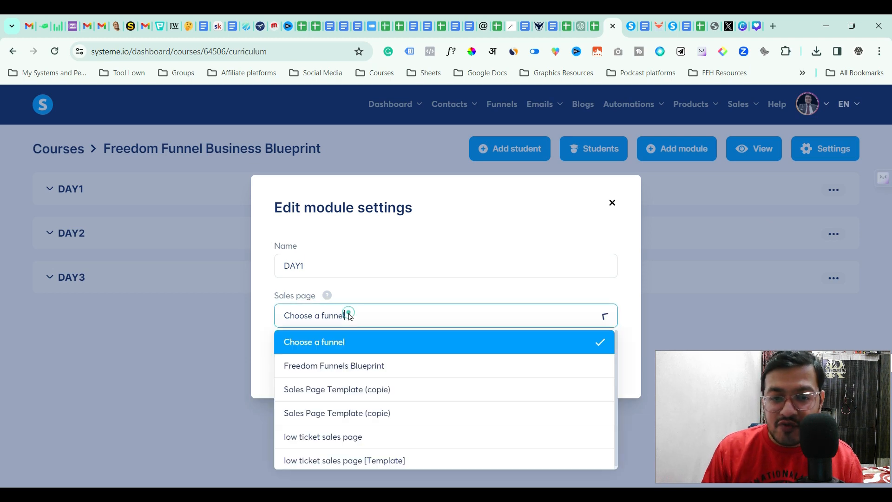
{"action": "left_click", "coordinate": [186, 378]}
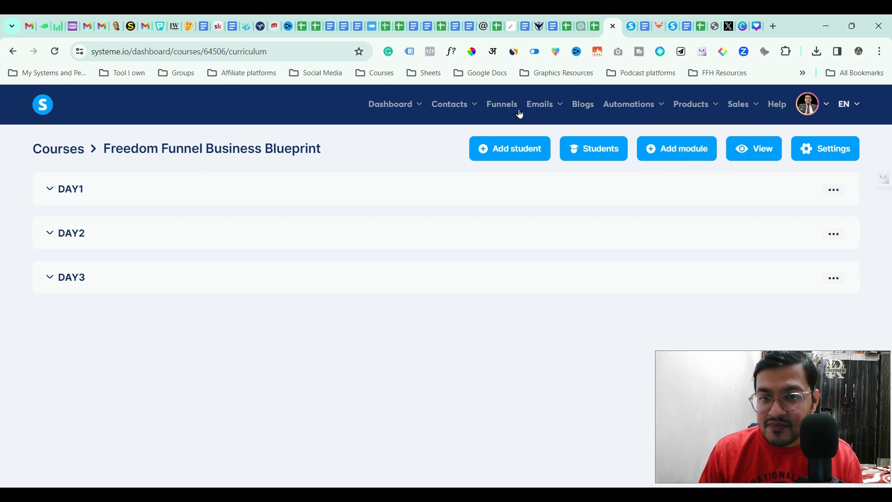
Open the Freedom Funnels Blueprint funnel and go to the digital product resources of its order form.
{"action": "left_click", "coordinate": [503, 108]}
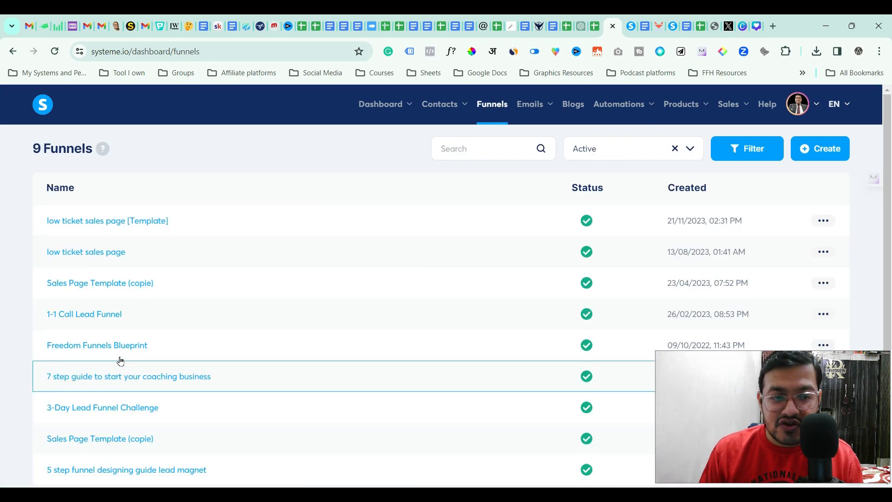
{"action": "left_click", "coordinate": [132, 348]}
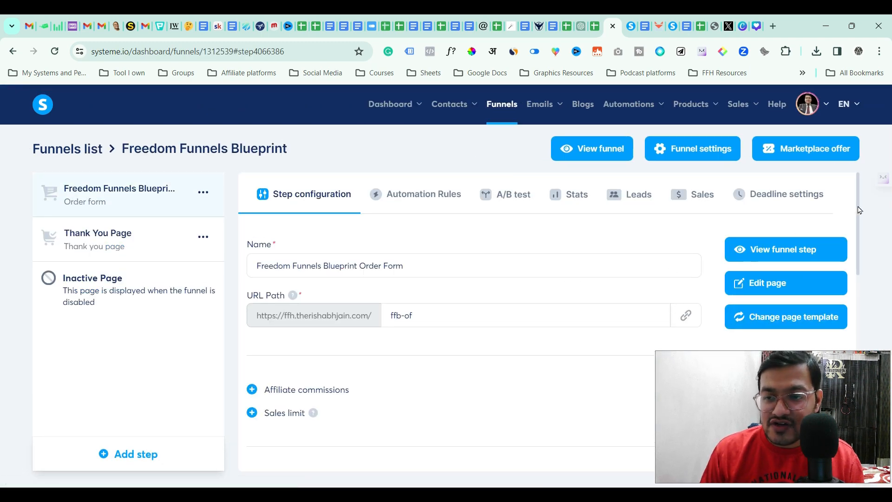
{"action": "scroll", "coordinate": [859, 232], "scroll_direction": "down", "scroll_amount": 2}
{"action": "scroll", "coordinate": [862, 257], "scroll_direction": "down", "scroll_amount": 4}
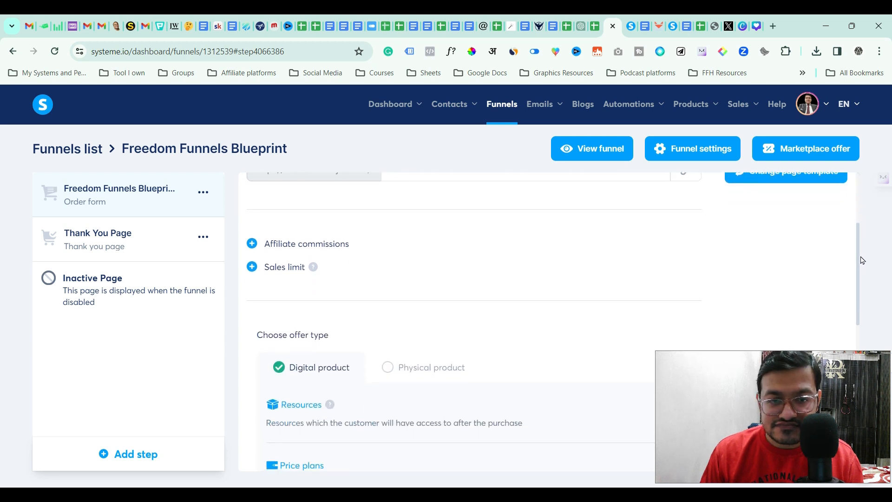
{"action": "left_click_drag", "start_coordinate": [869, 308], "coordinate": [870, 316]}
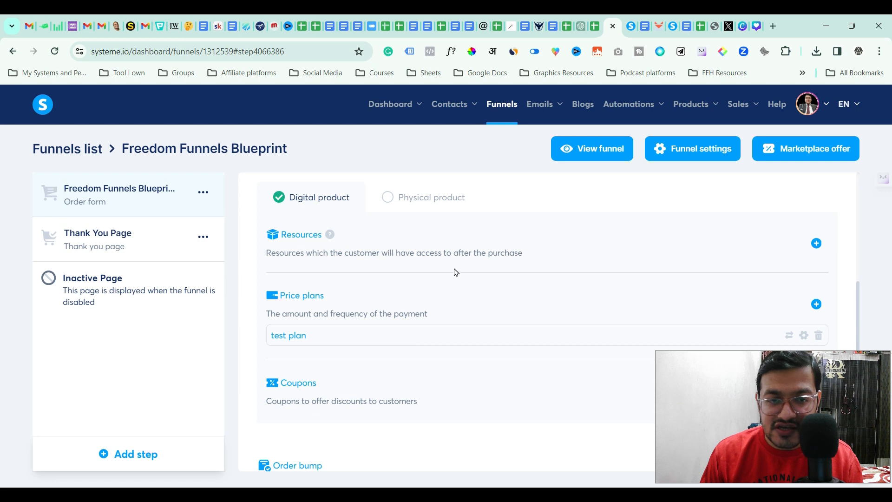
Add a course resource to the order form's digital product and choose Freedom Funnel Business Blueprint as the course.
{"action": "left_click", "coordinate": [816, 246]}
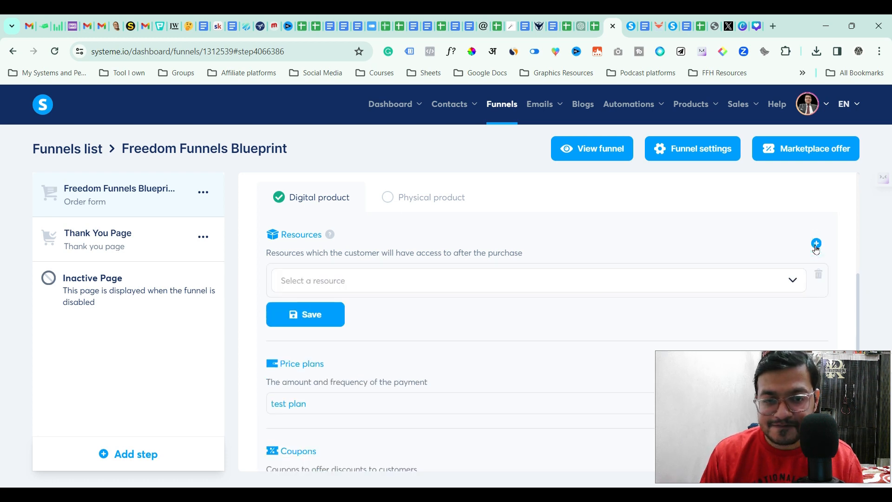
{"action": "left_click", "coordinate": [447, 277]}
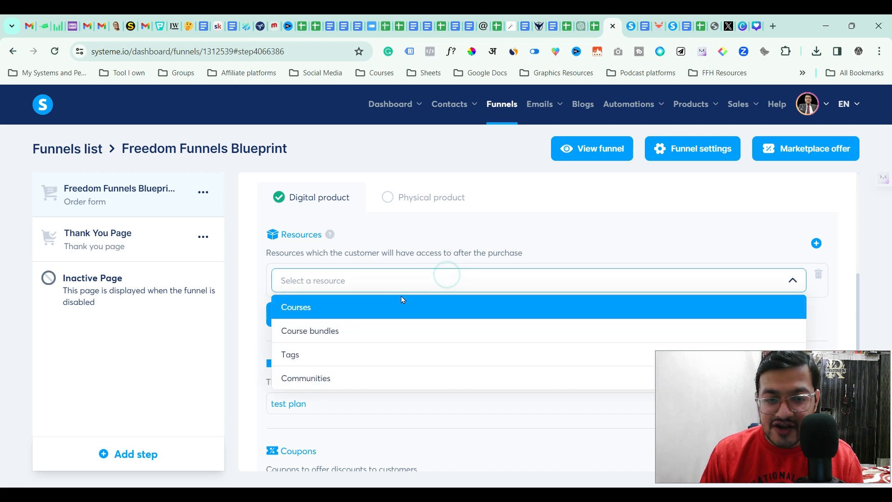
{"action": "left_click", "coordinate": [356, 318]}
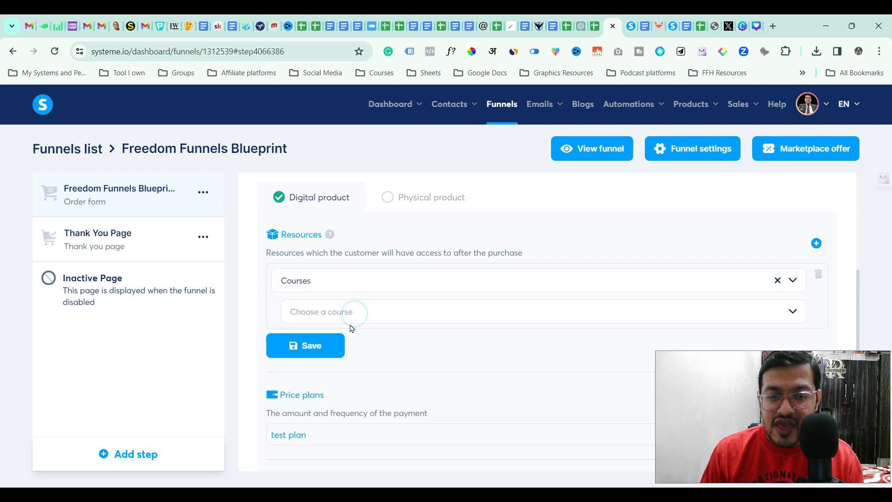
{"action": "left_click", "coordinate": [467, 315]}
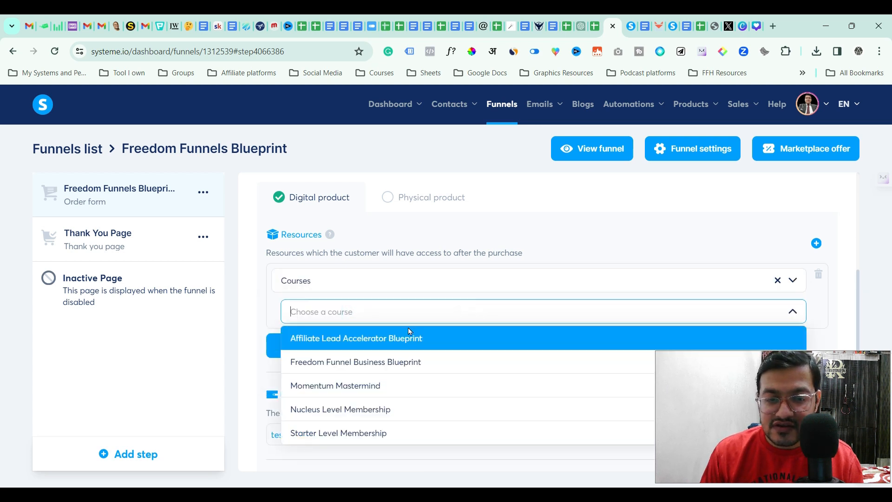
{"action": "left_click", "coordinate": [390, 363]}
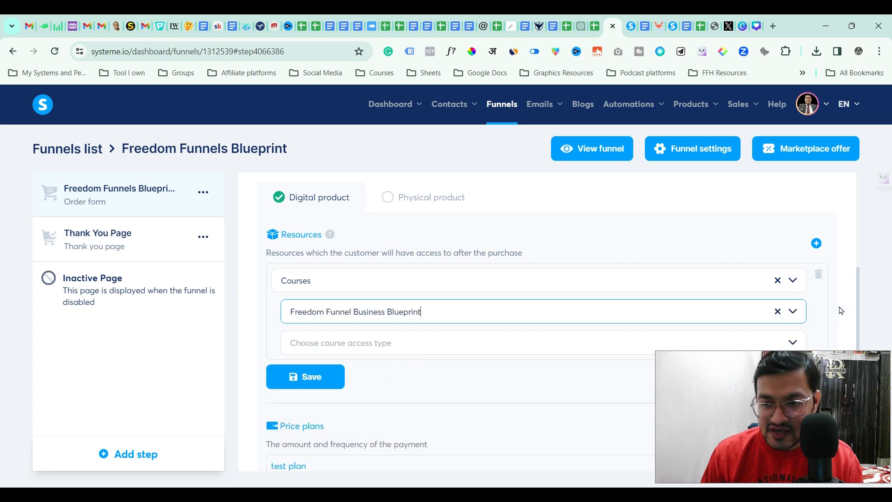
Give the course resource Partial access limited to the DAY1 module, and save the resource.
{"action": "left_click", "coordinate": [476, 344]}
{"action": "left_click", "coordinate": [476, 345]}
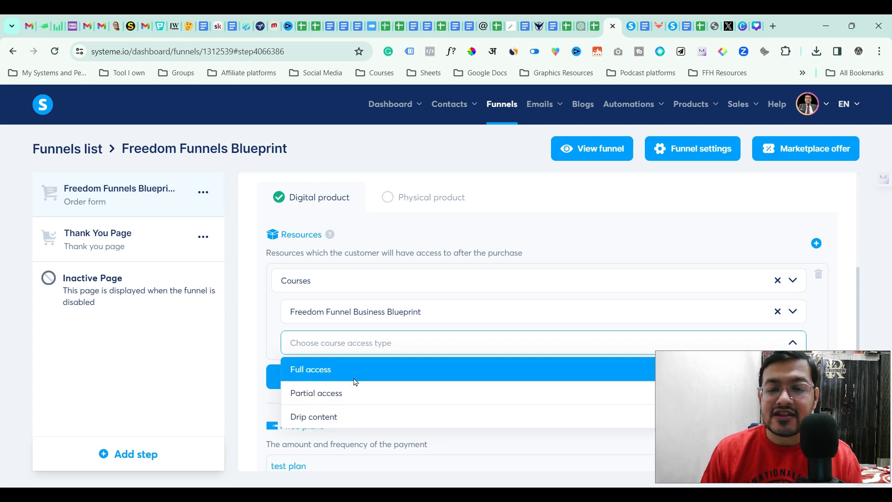
{"action": "left_click", "coordinate": [352, 394]}
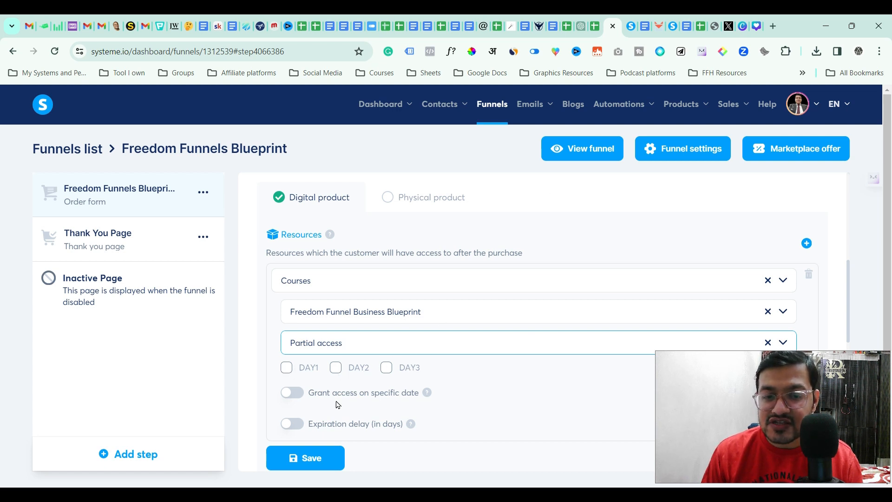
{"action": "left_click", "coordinate": [287, 368]}
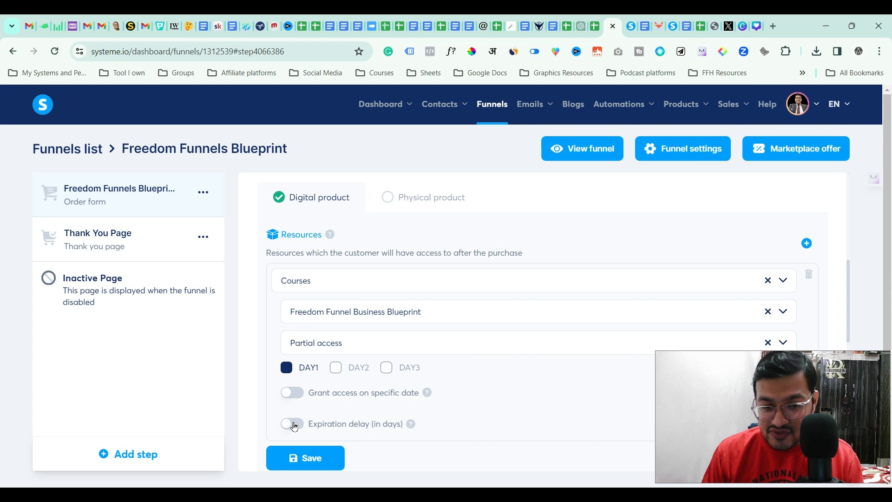
{"action": "left_click", "coordinate": [326, 464]}
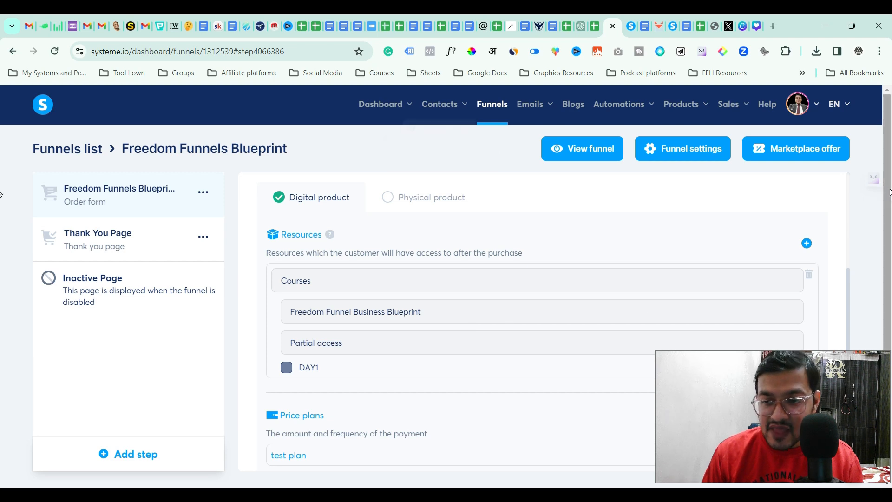
View the funnel's live order page, close the older copy of that page, and return to the funnel's order form configuration.
{"action": "scroll", "coordinate": [876, 205], "scroll_direction": "down", "scroll_amount": 2}
{"action": "scroll", "coordinate": [1, 214], "scroll_direction": "down", "scroll_amount": 4}
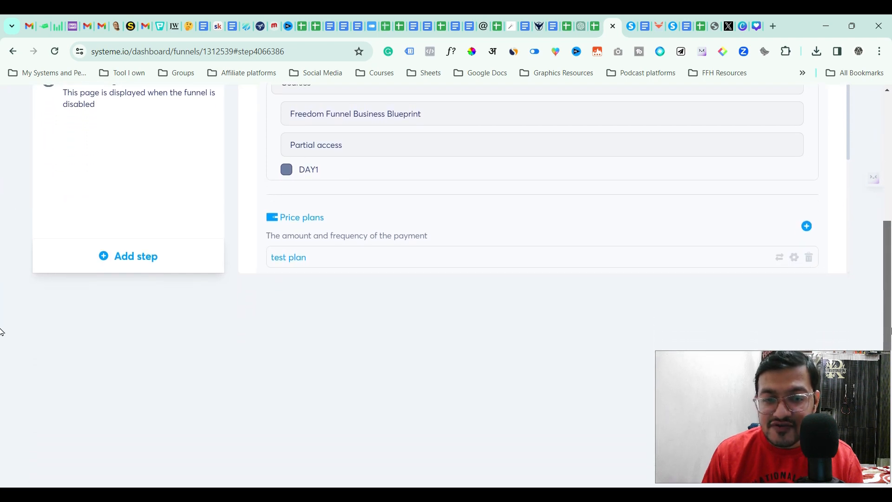
{"action": "scroll", "coordinate": [3, 279], "scroll_direction": "up", "scroll_amount": 5}
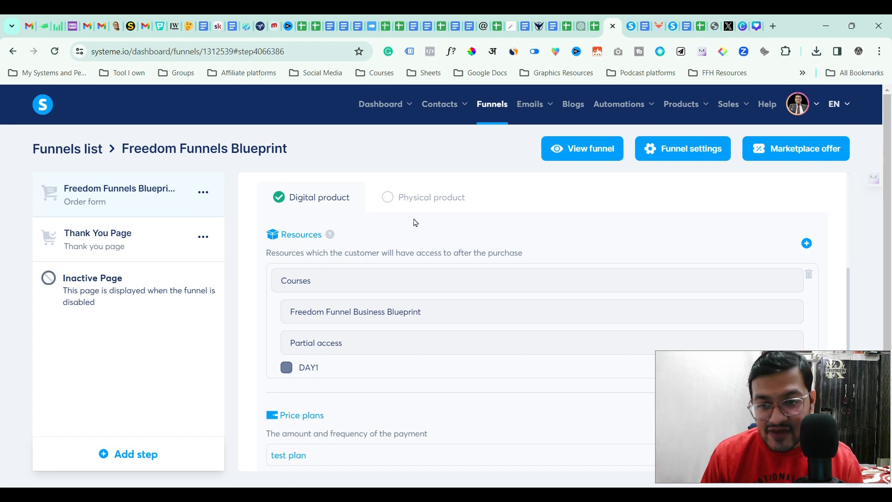
{"action": "left_click", "coordinate": [610, 149]}
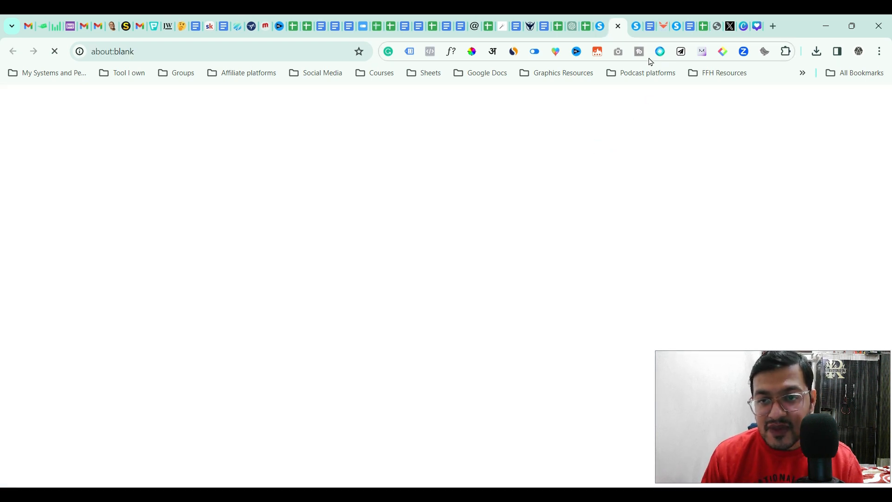
{"action": "left_click", "coordinate": [635, 21]}
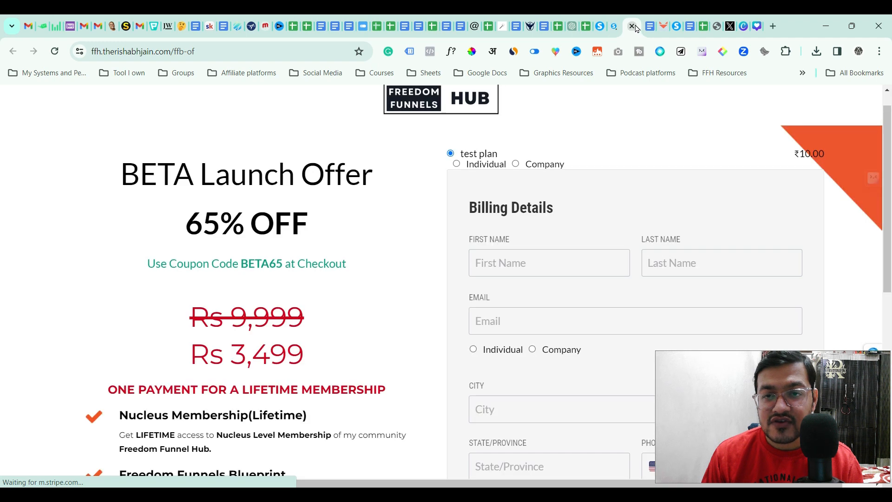
{"action": "left_click", "coordinate": [631, 26]}
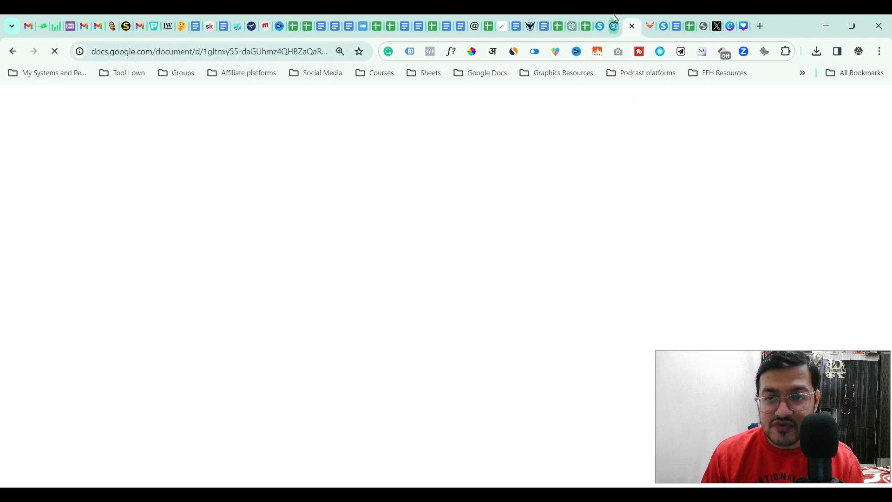
{"action": "left_click", "coordinate": [613, 25]}
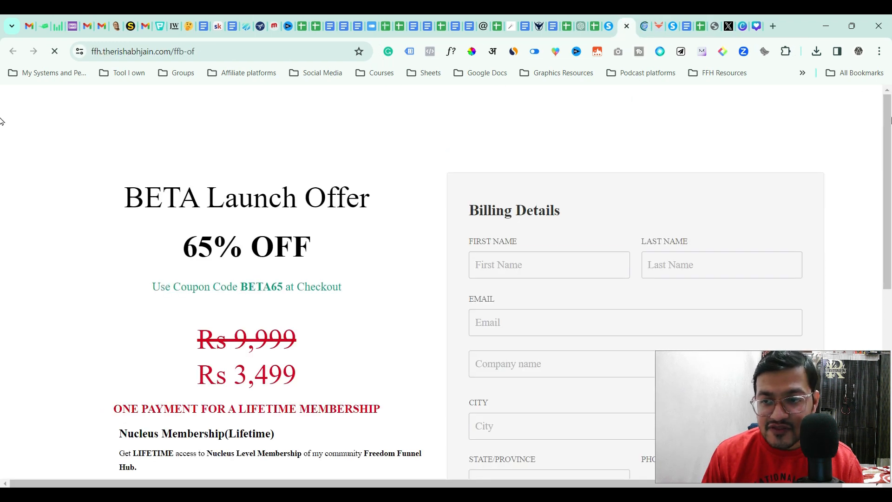
{"action": "mouse_move", "coordinate": [890, 116]}
{"action": "left_mouse_down"}
{"action": "mouse_move", "coordinate": [889, 332]}
{"action": "mouse_move", "coordinate": [887, 123]}
{"action": "left_mouse_up"}
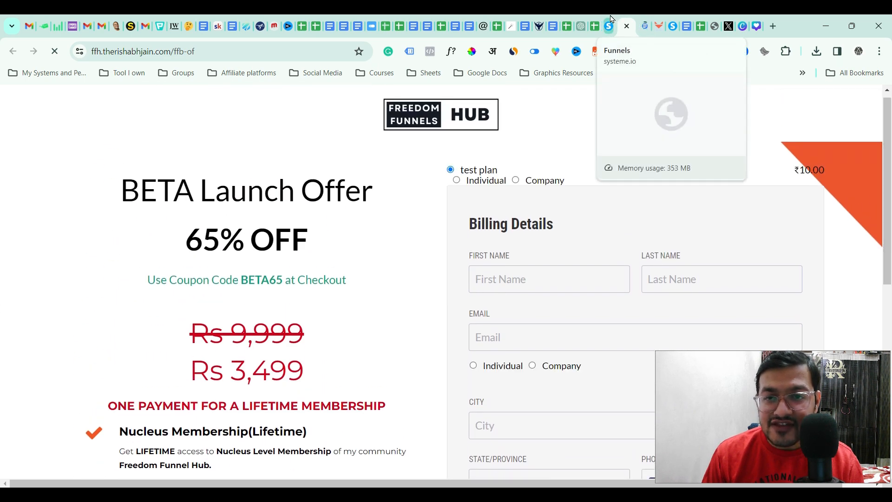
{"action": "left_click", "coordinate": [611, 20]}
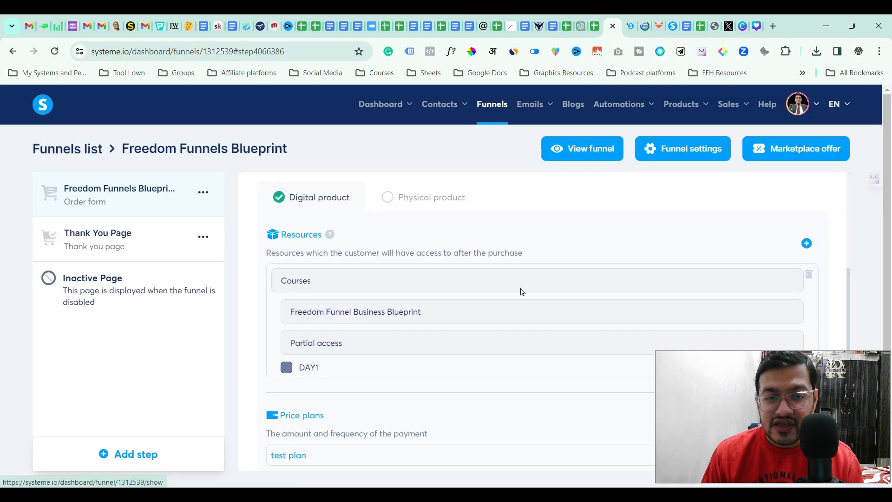